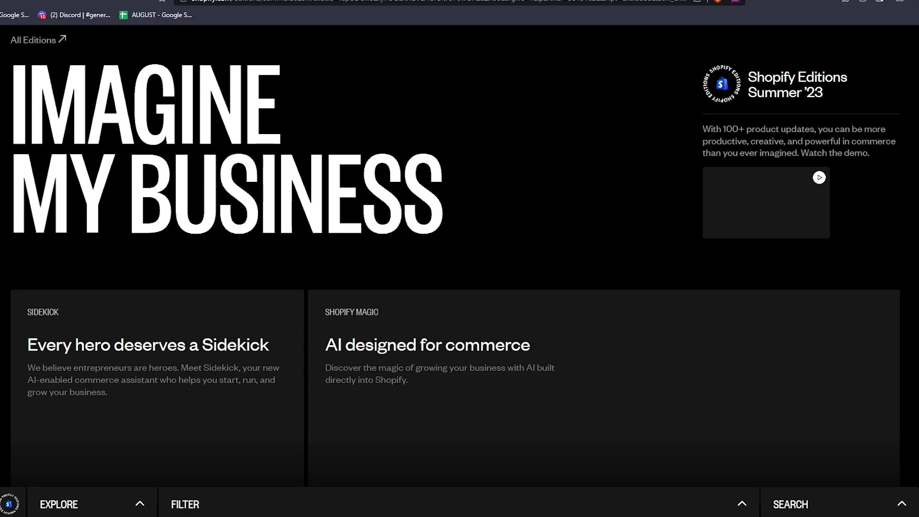
Open the Shopify Bundles app announcement on the Summer '23 Editions page and read its introductory description
scroll(459, 259, "down", 10)
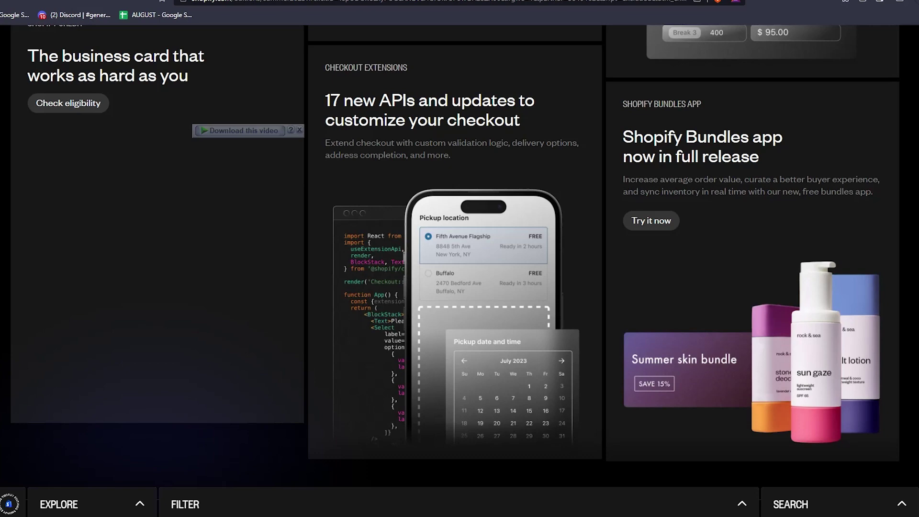
scroll(360, 217, "down", 1)
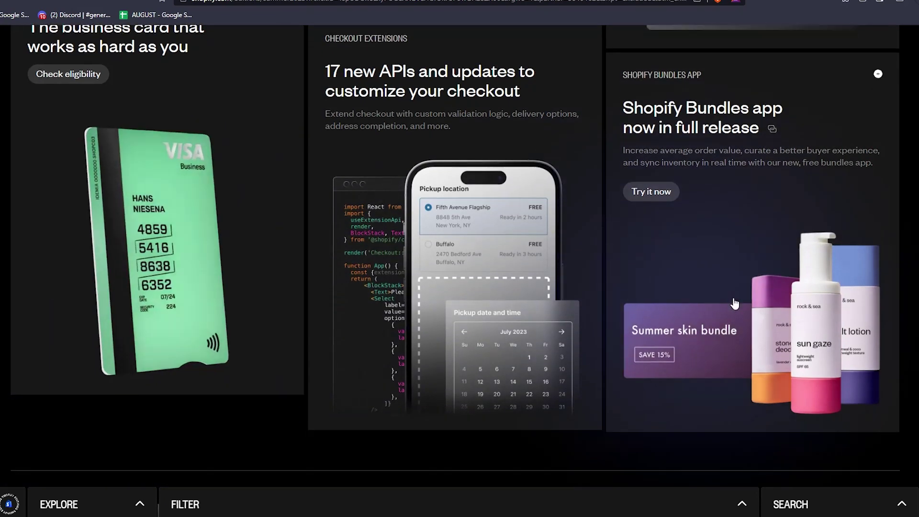
left_click(627, 229)
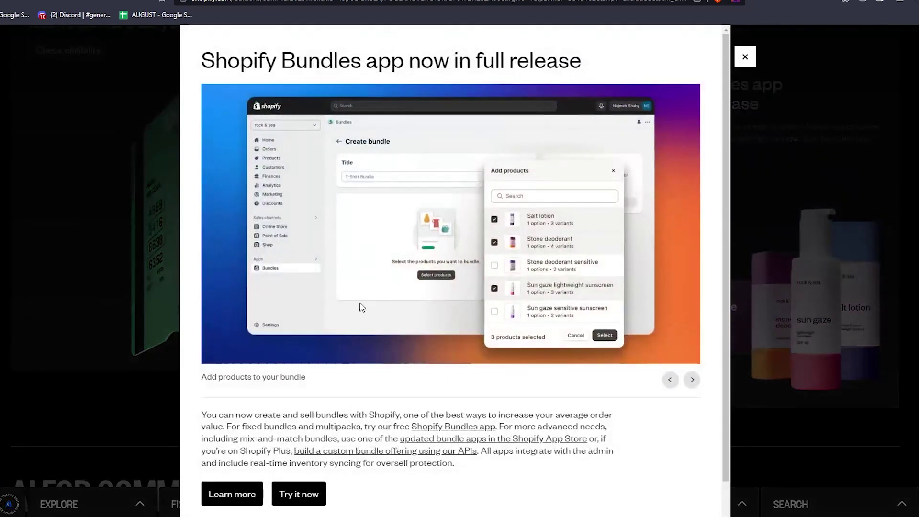
scroll(341, 306, "down", 1)
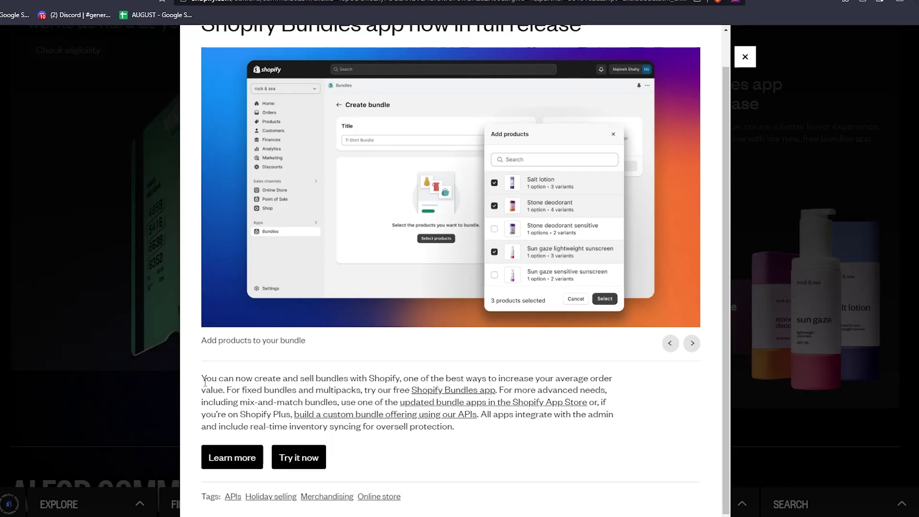
left_click_drag(205, 381, 499, 390)
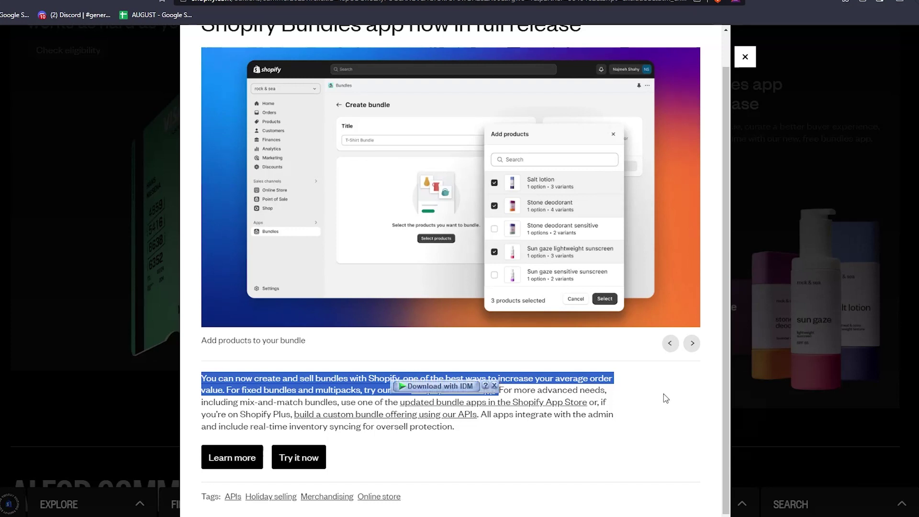
left_click(695, 408)
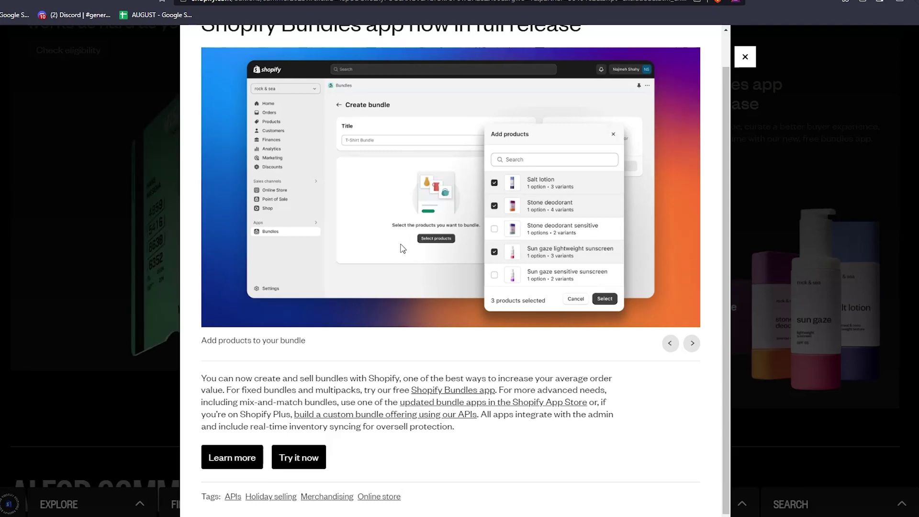
Browse the announcement's feature images from adding products to displaying bundles in checkout
scroll(401, 246, "up", 1)
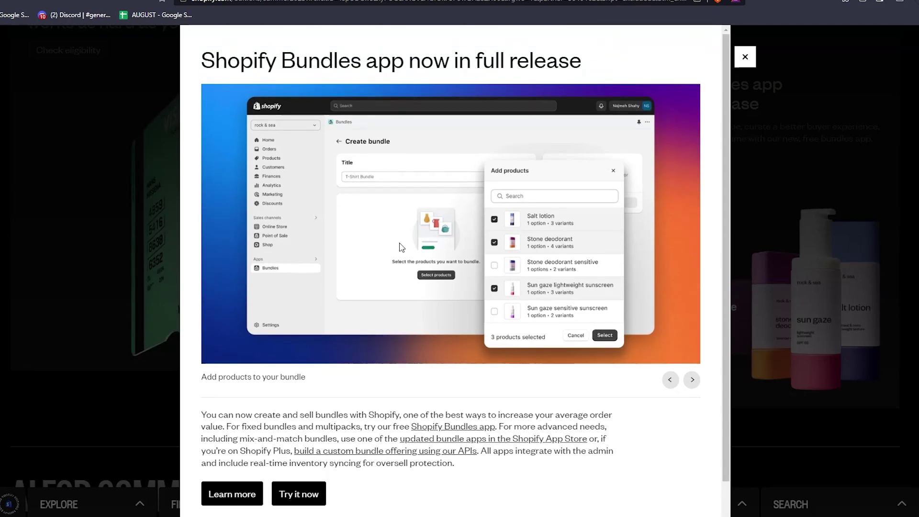
scroll(401, 246, "down", 1)
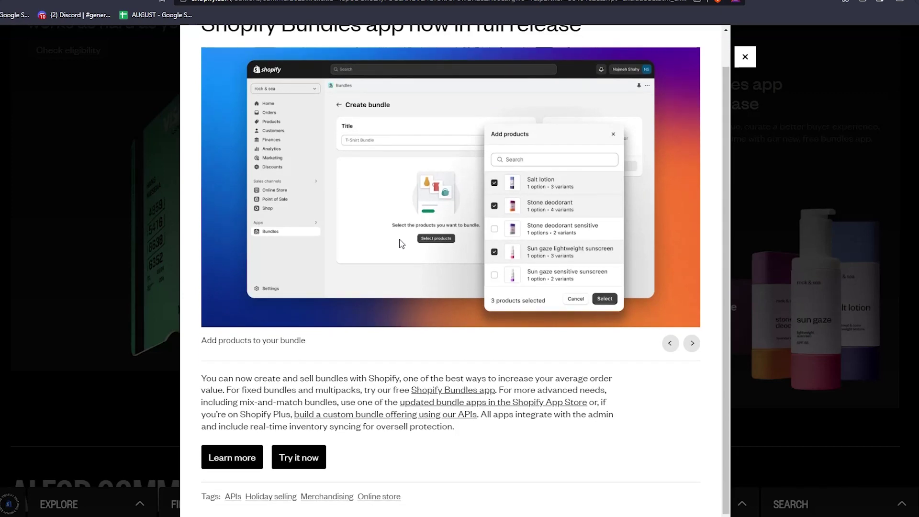
left_click(691, 343)
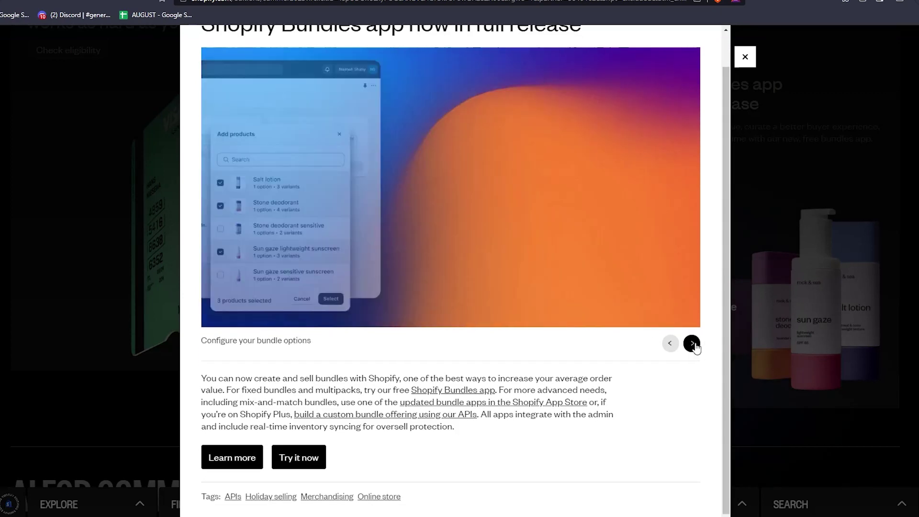
left_click(691, 343)
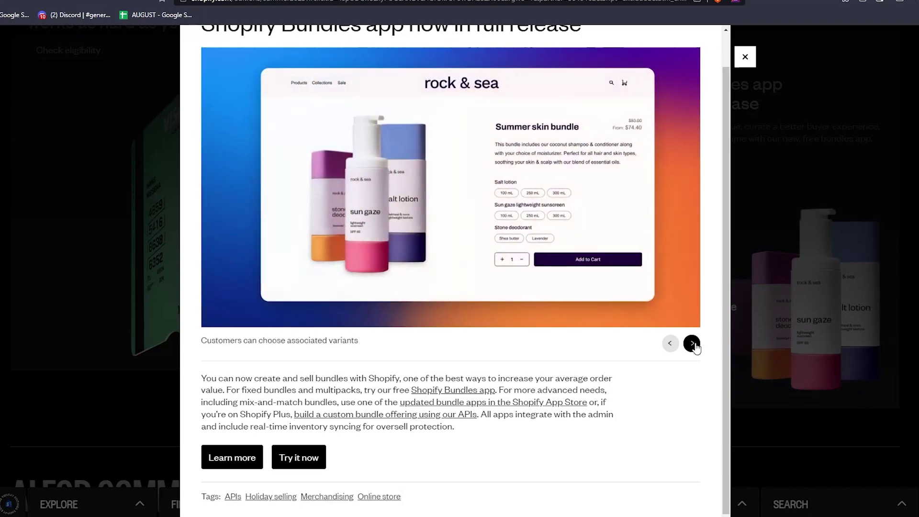
left_click(692, 343)
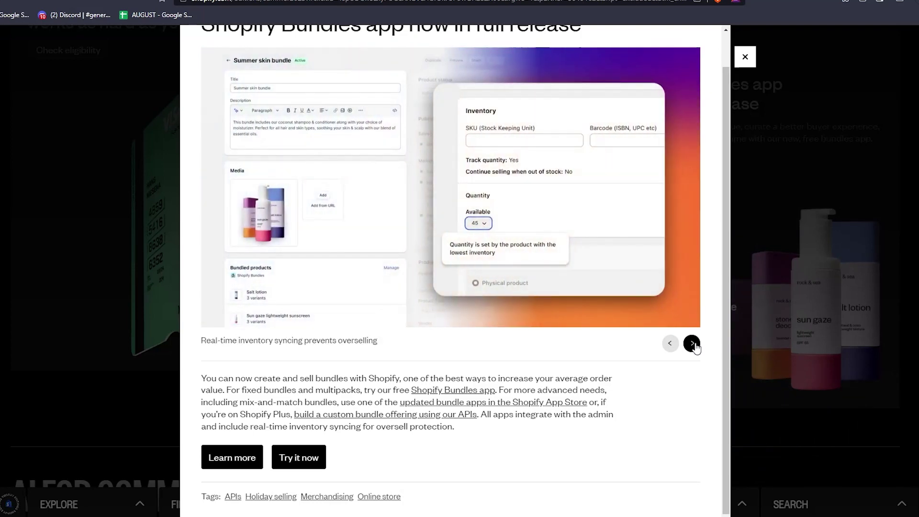
left_click(691, 343)
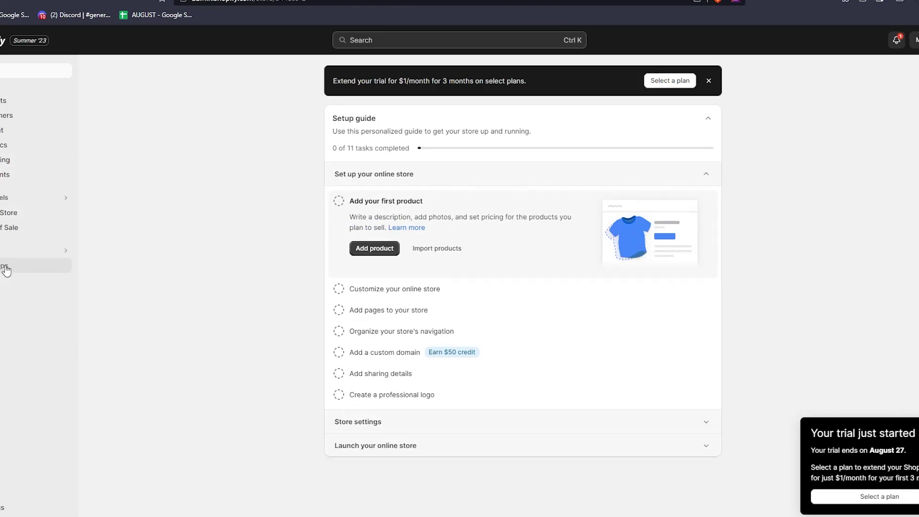
Search the Shopify App Store for "shopify b" from the store admin
left_click(364, 42)
type("sh")
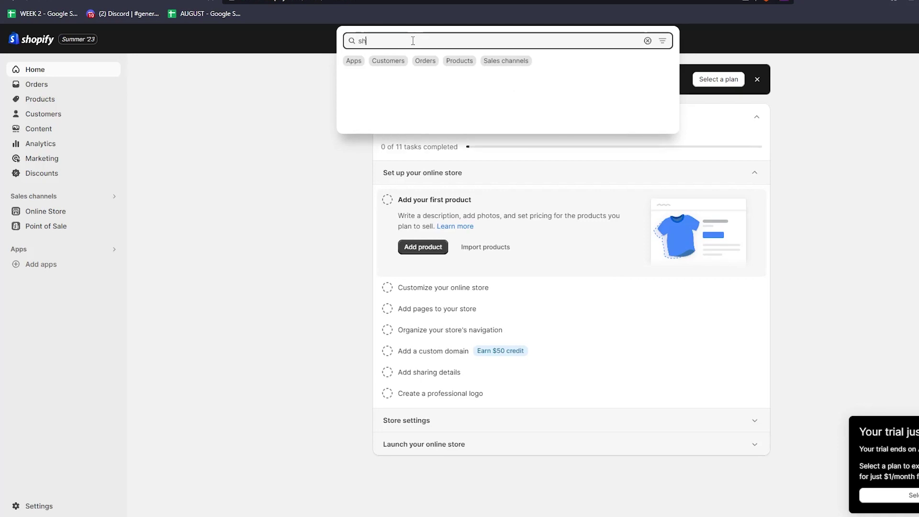
type("opify byb")
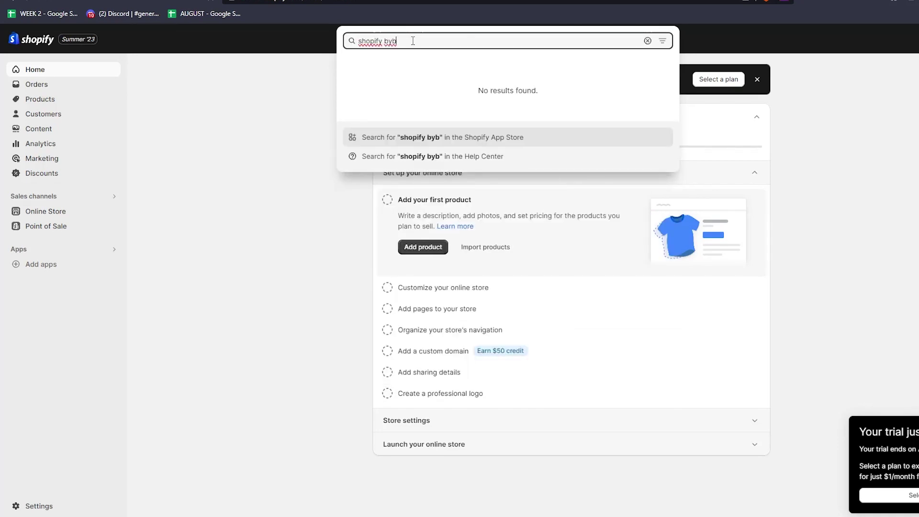
type("d")
key("BackSpace")
key("BackSpace")
key("BackSpace")
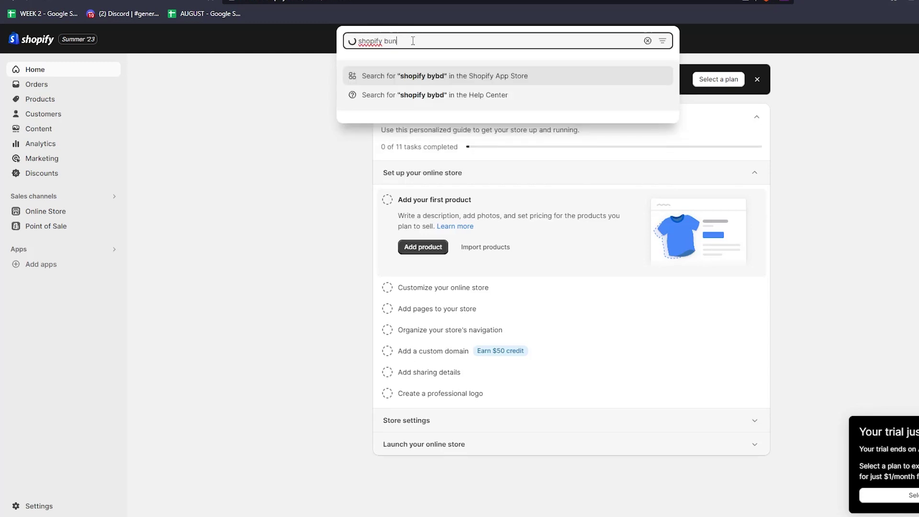
key("Return")
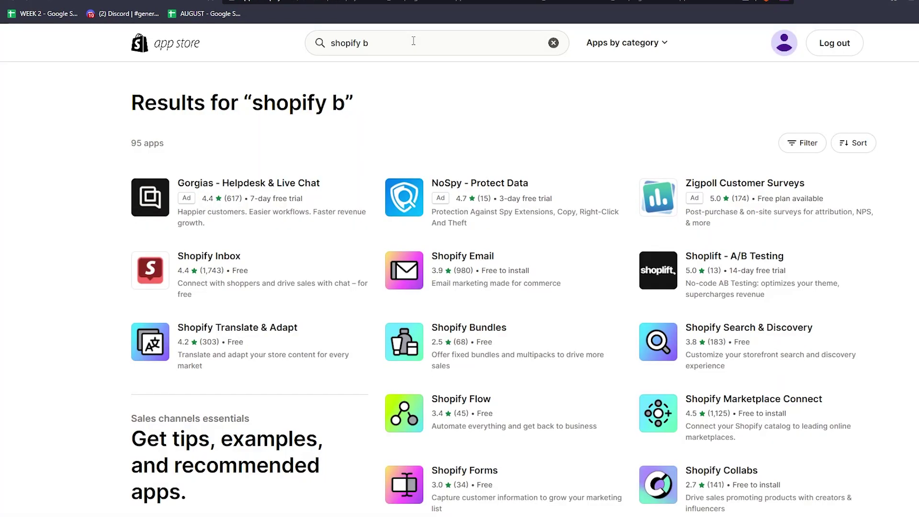
Install the free Shopify Bundles app on the store from its App Store listing
left_click(450, 331)
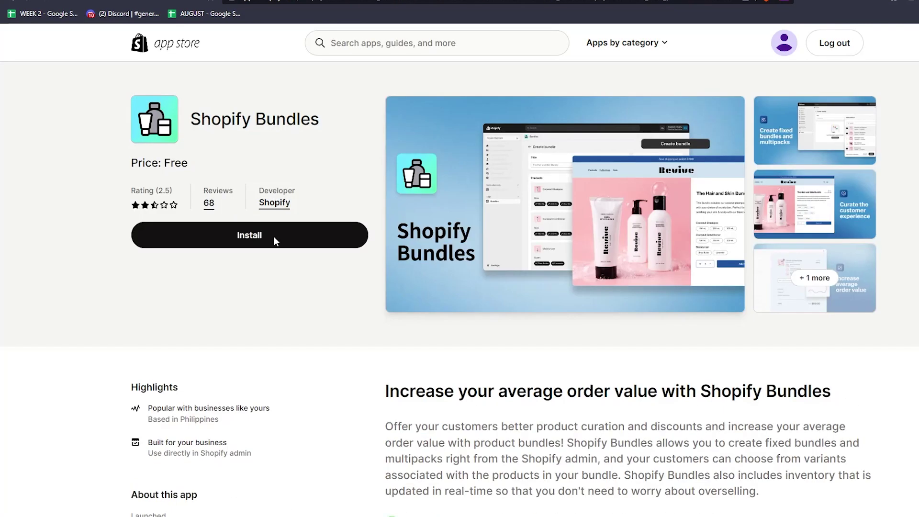
left_click(258, 239)
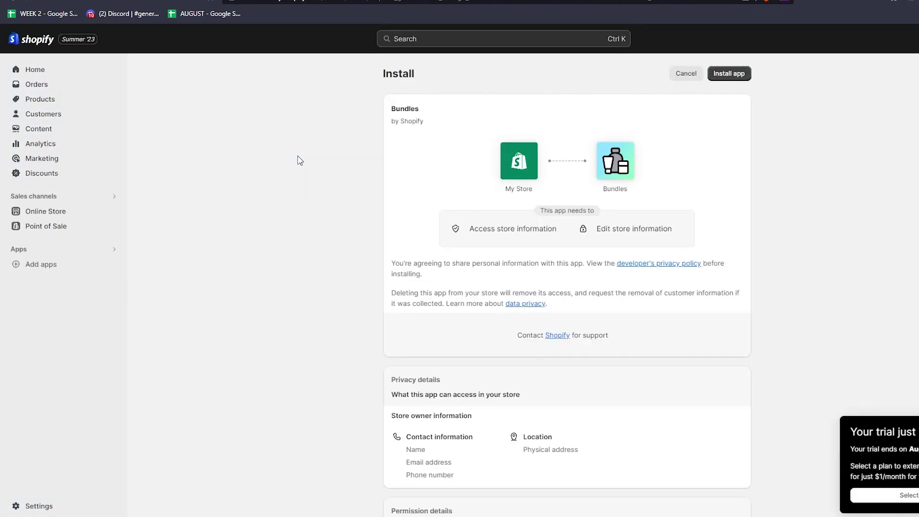
left_click(728, 74)
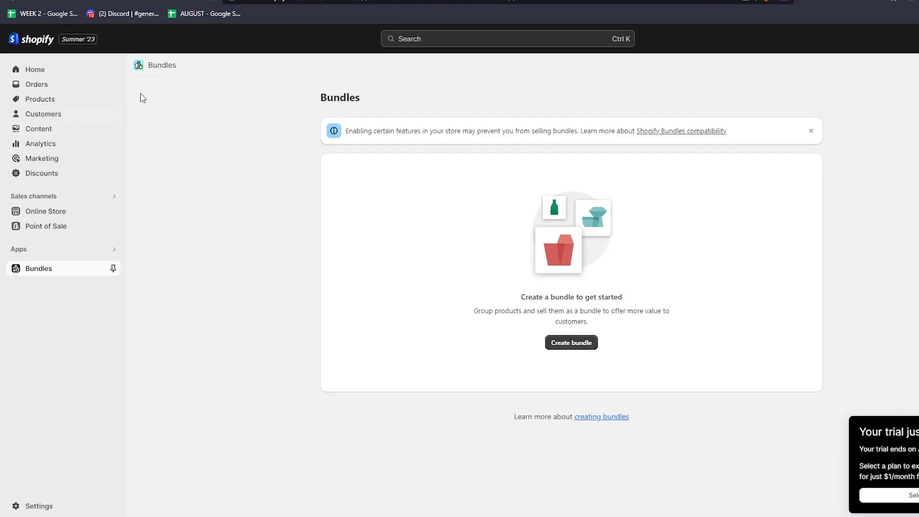
Start a new bundle and add the products Cologne, Stuff Toy and Tshirt to it
left_click(572, 343)
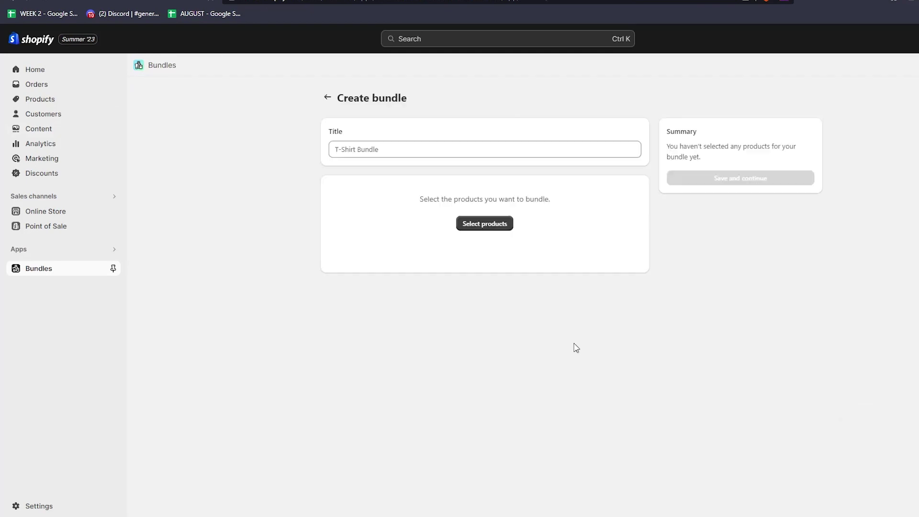
left_click(483, 306)
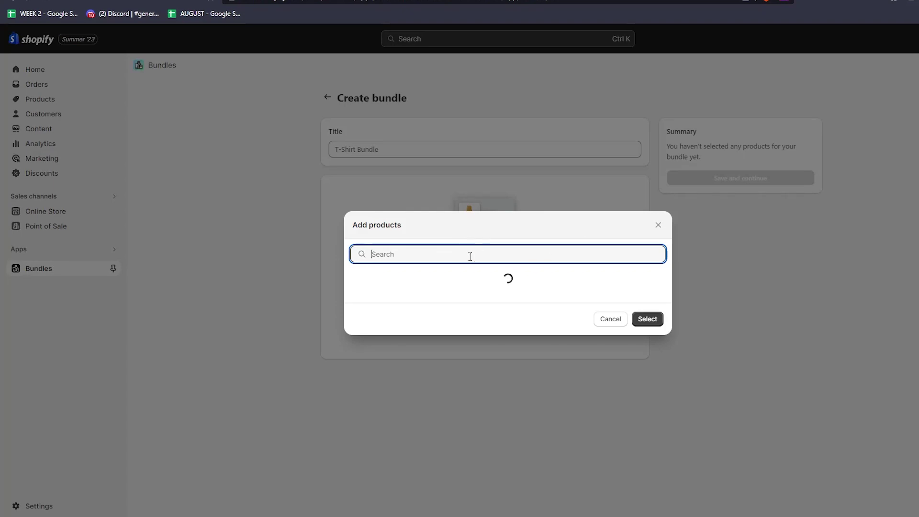
left_click(380, 256)
left_click(430, 285)
left_click(526, 316)
left_click(647, 347)
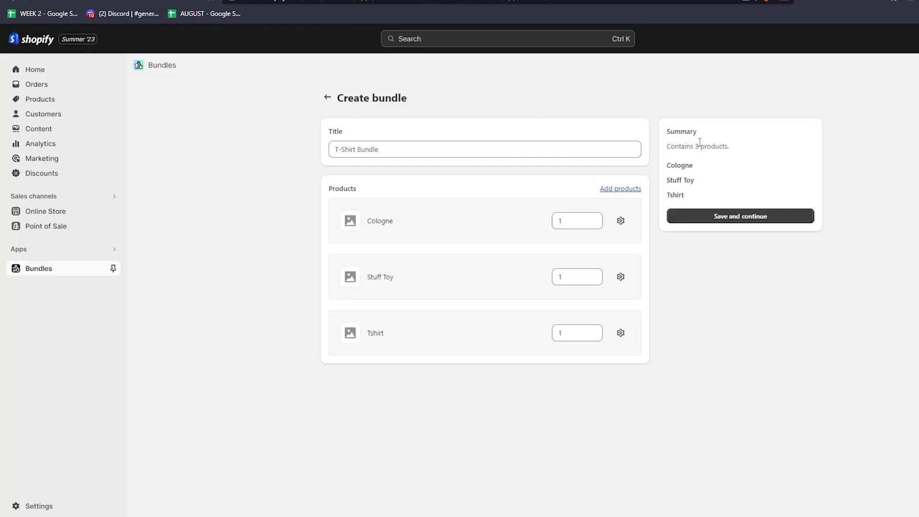
Title the bundle "Discount Items" and save it to continue to its product details
left_click(705, 221)
left_click(376, 203)
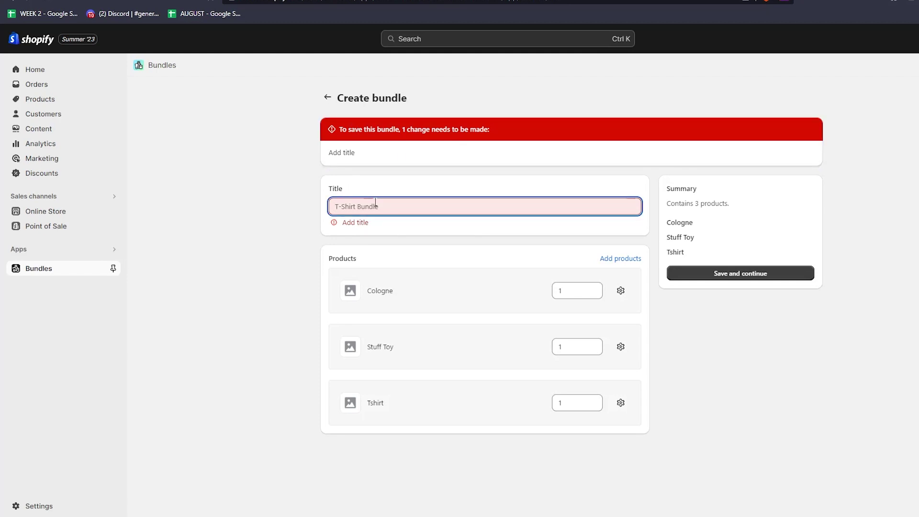
type("Discount Sal")
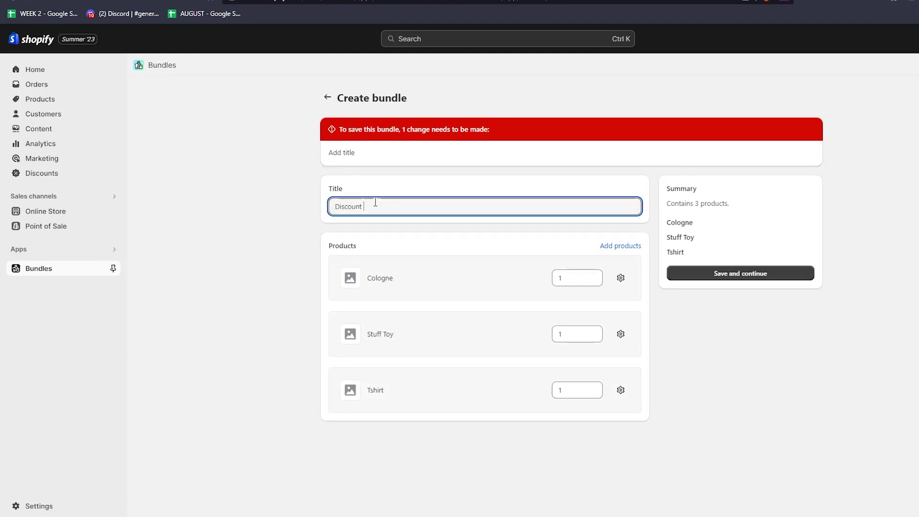
key("BackSpace")
key("BackSpace")
key("BackSpace")
type("Items")
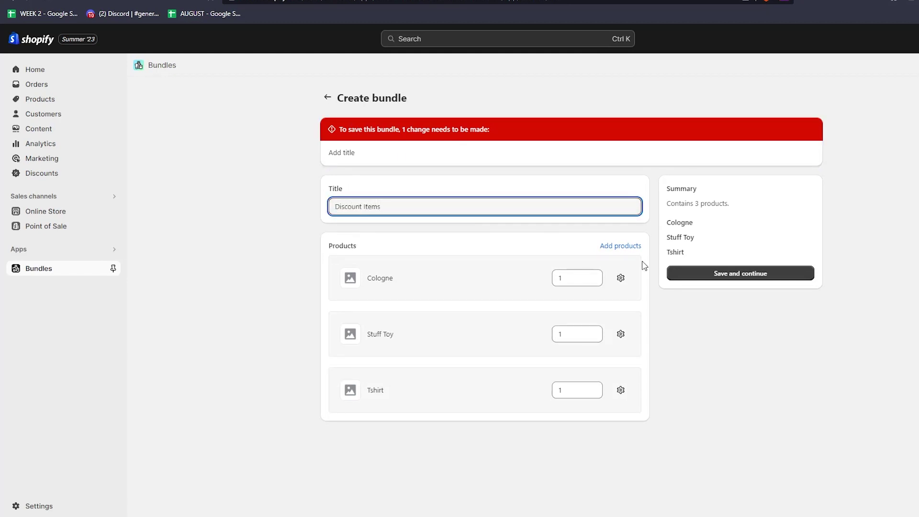
left_click(708, 274)
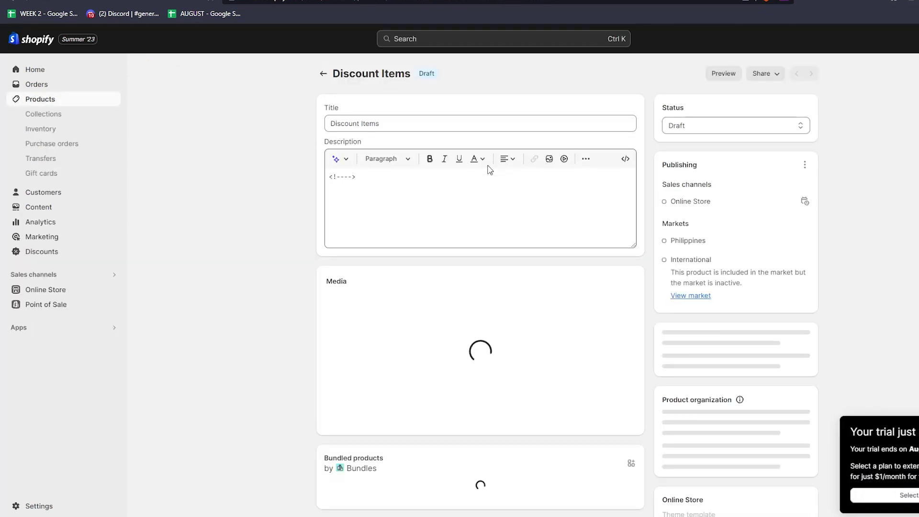
Add the description "Less for the better" to the Discount Items product, save it and preview it in the online store
scroll(378, 199, "down", 4)
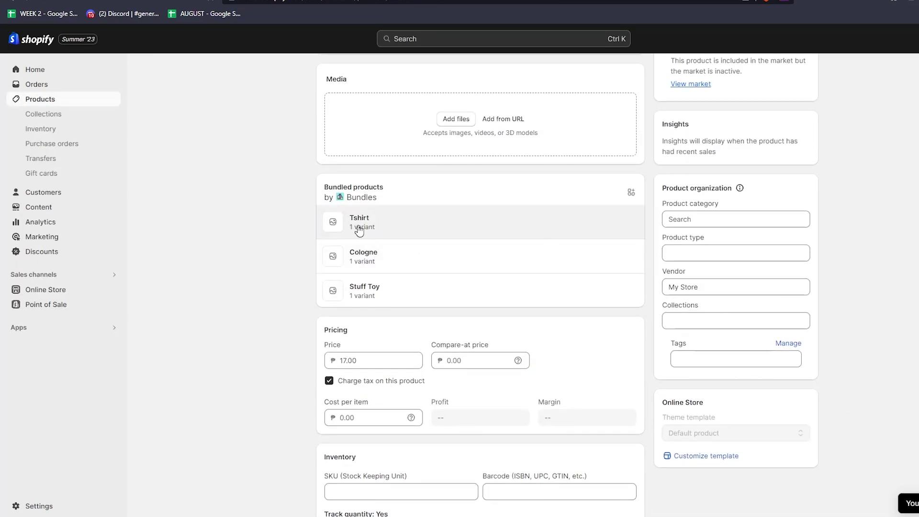
scroll(376, 203, "down", 5)
scroll(377, 203, "up", 2)
scroll(433, 219, "down", 4)
scroll(638, 267, "up", 10)
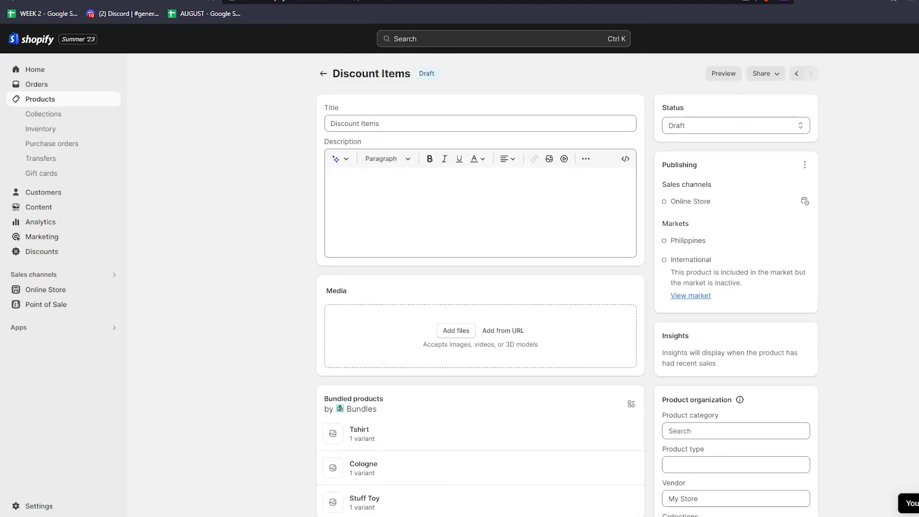
left_click(376, 196)
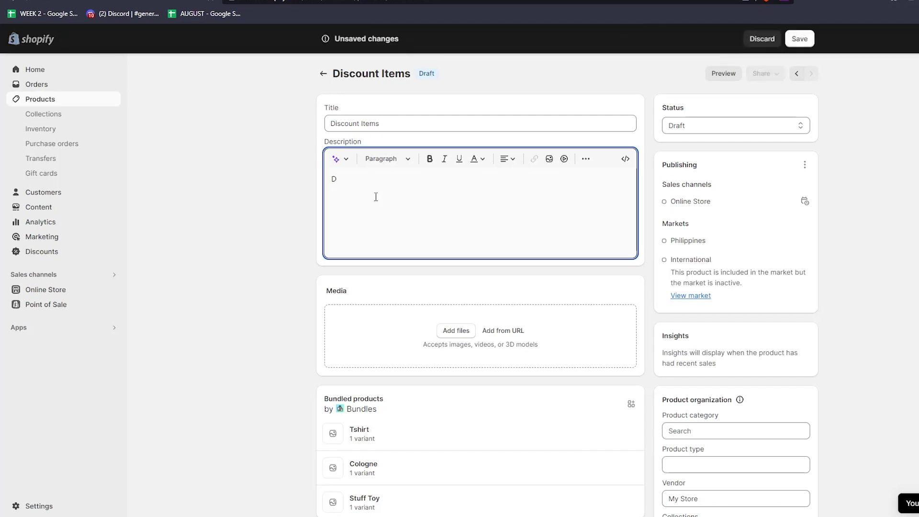
type("Less for the better")
left_click(799, 39)
left_click(720, 74)
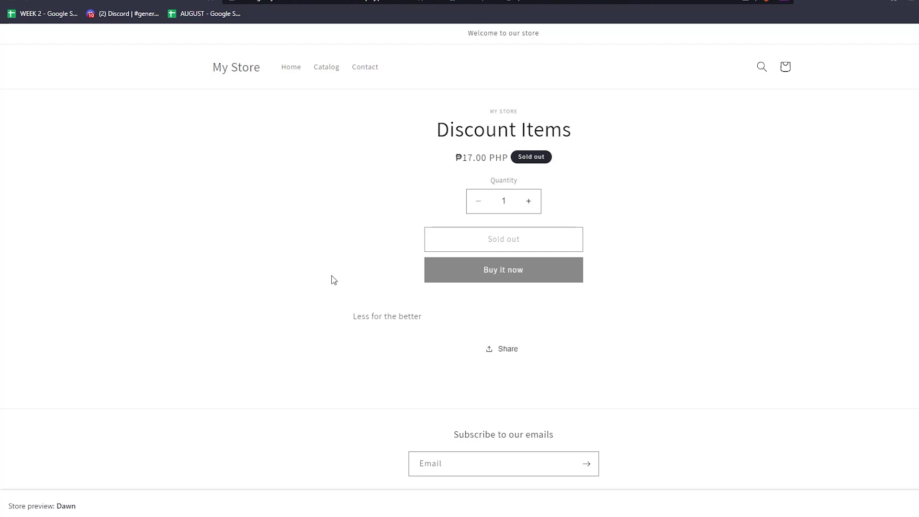
Return to the Shopify Editions page, close the Bundles announcement and look through the other feature cards
left_click(392, 1)
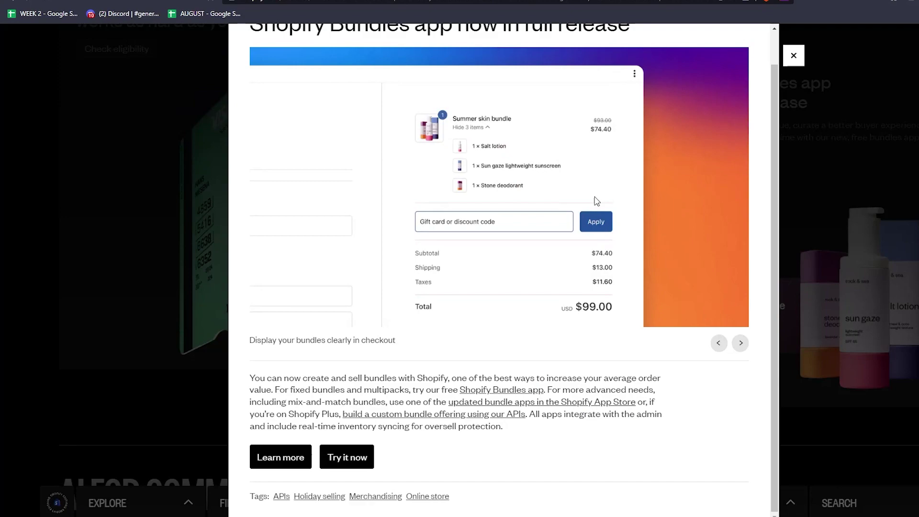
scroll(595, 199, "up", 1)
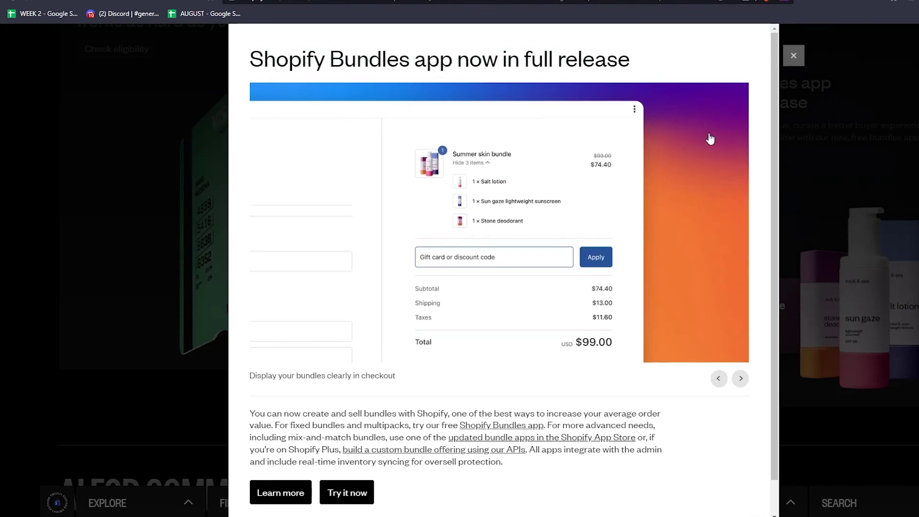
key("Escape")
scroll(545, 265, "up", 3)
scroll(546, 265, "up", 15)
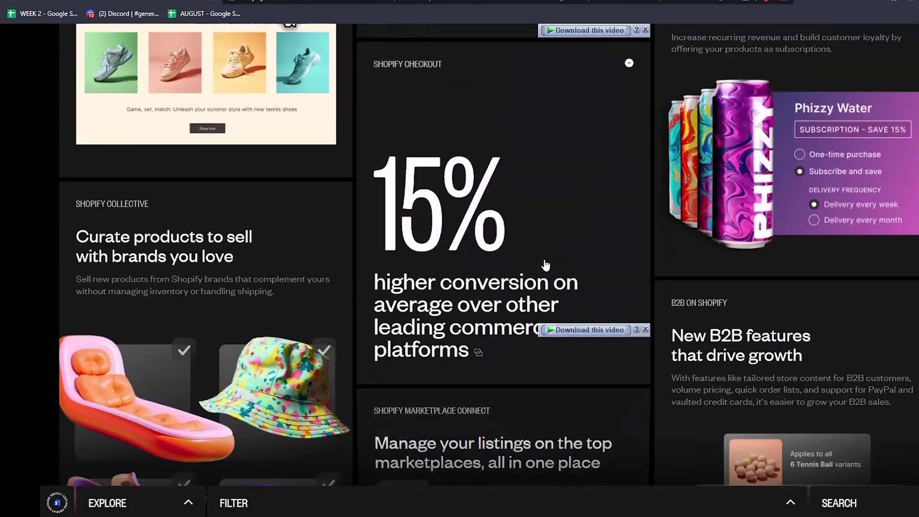
scroll(543, 264, "up", 9)
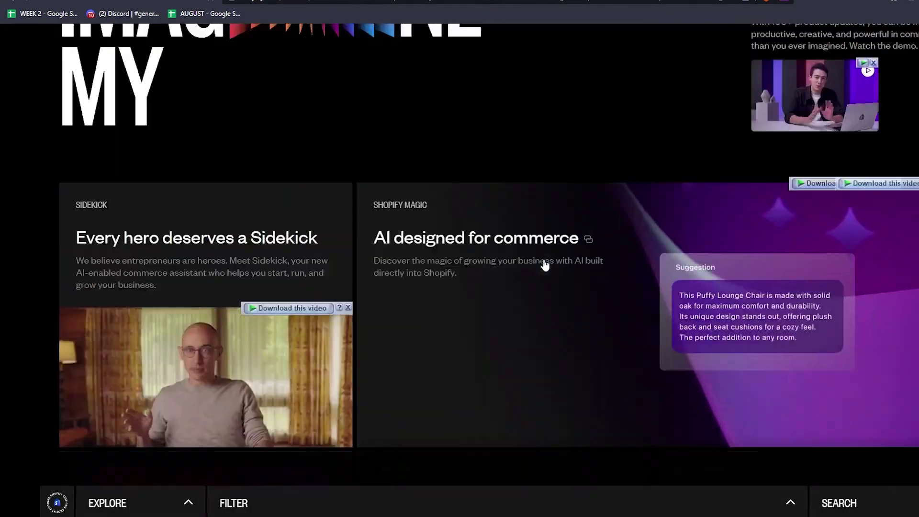
scroll(544, 264, "down", 13)
scroll(544, 264, "down", 17)
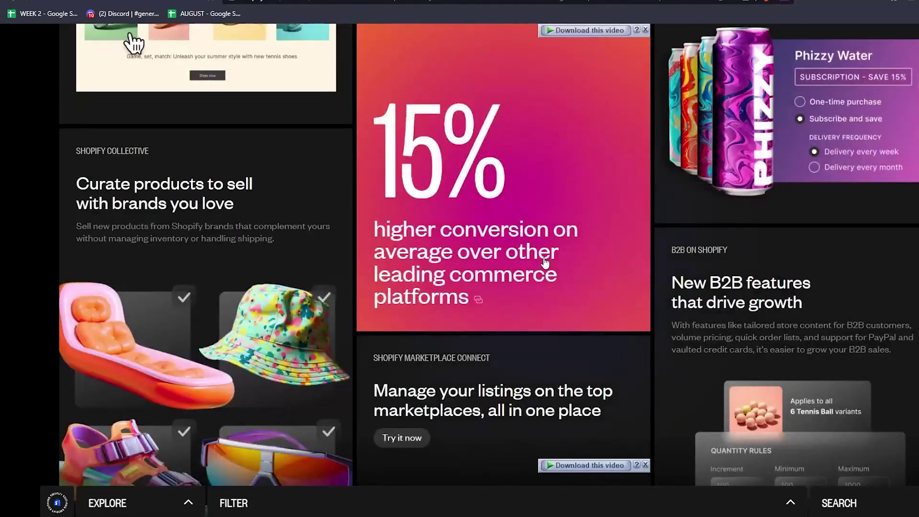
Search Google for "shopify collective"
type("pi")
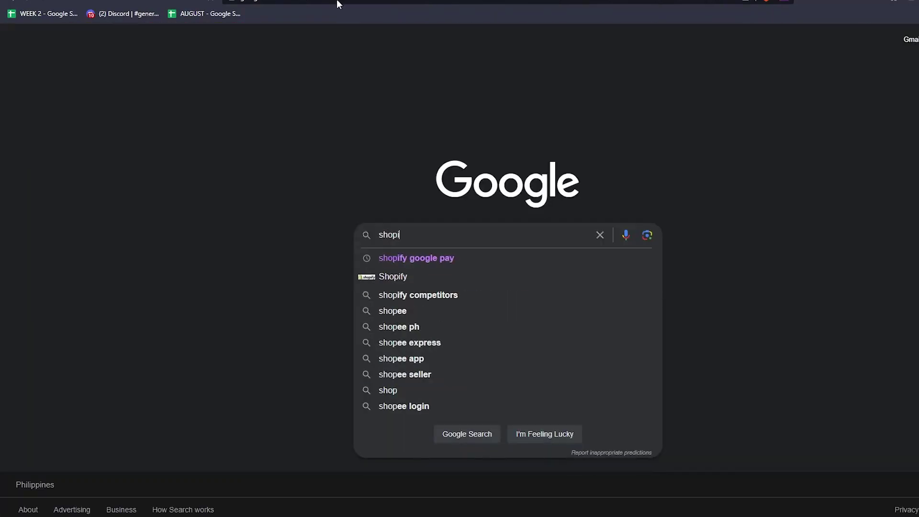
type("fy collec")
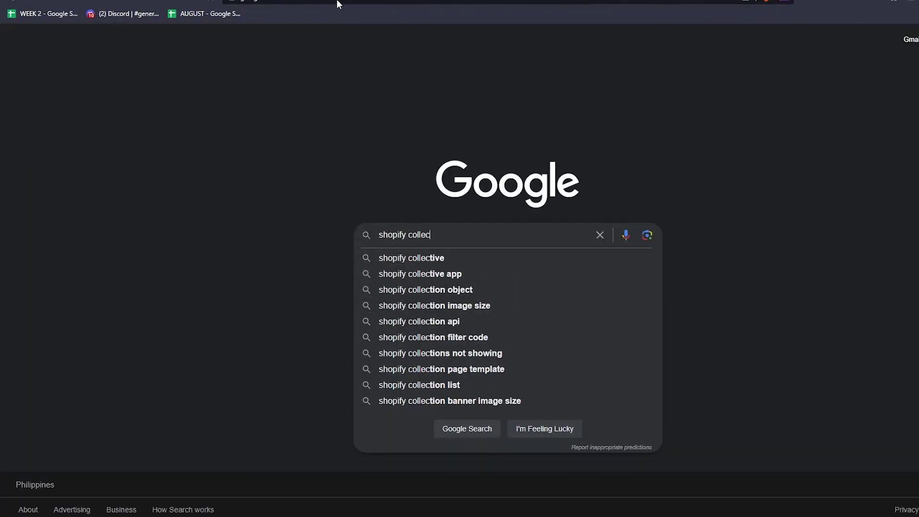
key("Down")
key("Return")
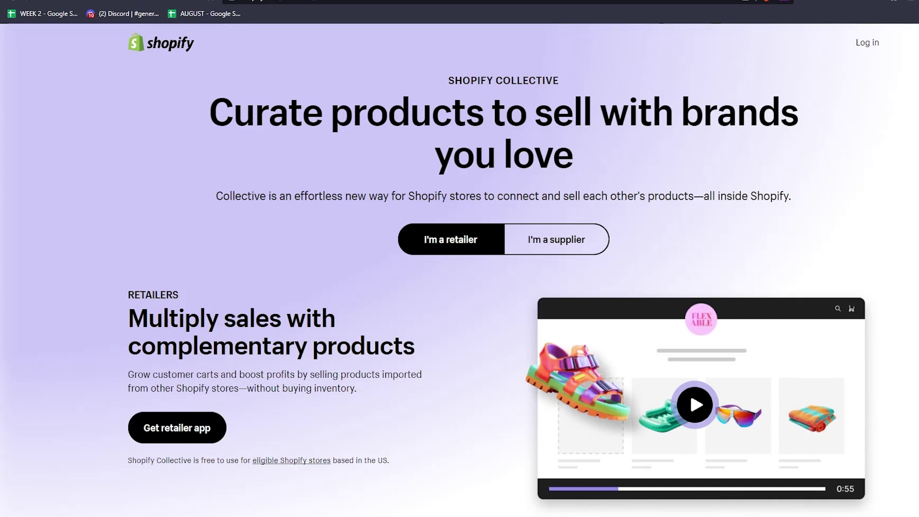
Look through the Shopify Collective page and read its FAQ answers on getting started and store eligibility
scroll(435, 236, "down", 10)
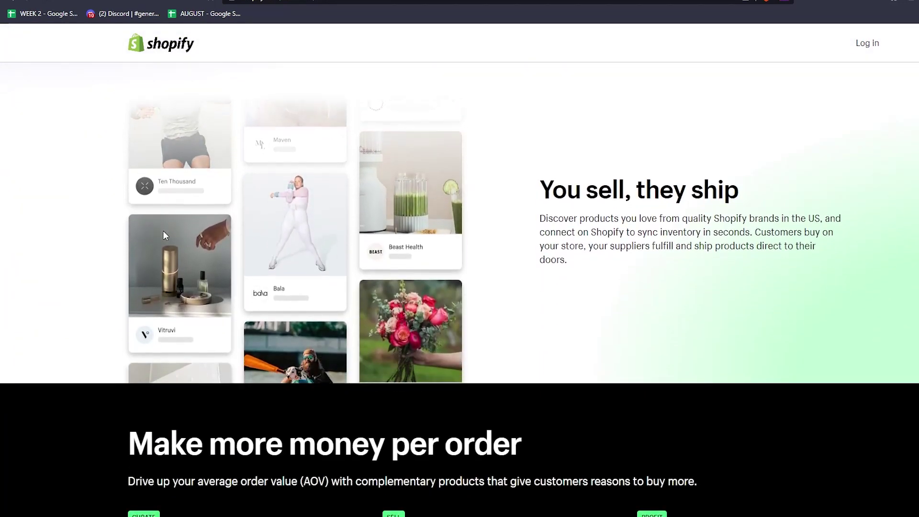
scroll(186, 227, "down", 2)
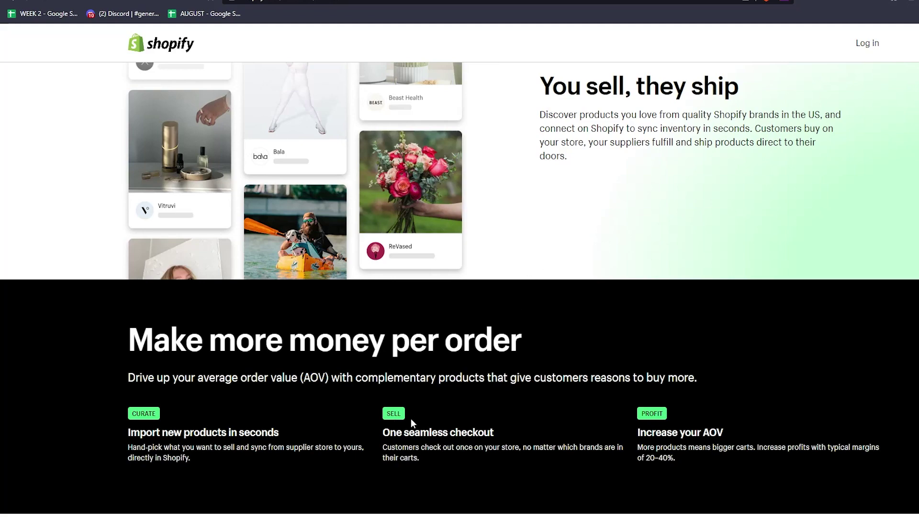
scroll(411, 418, "down", 8)
scroll(451, 329, "down", 12)
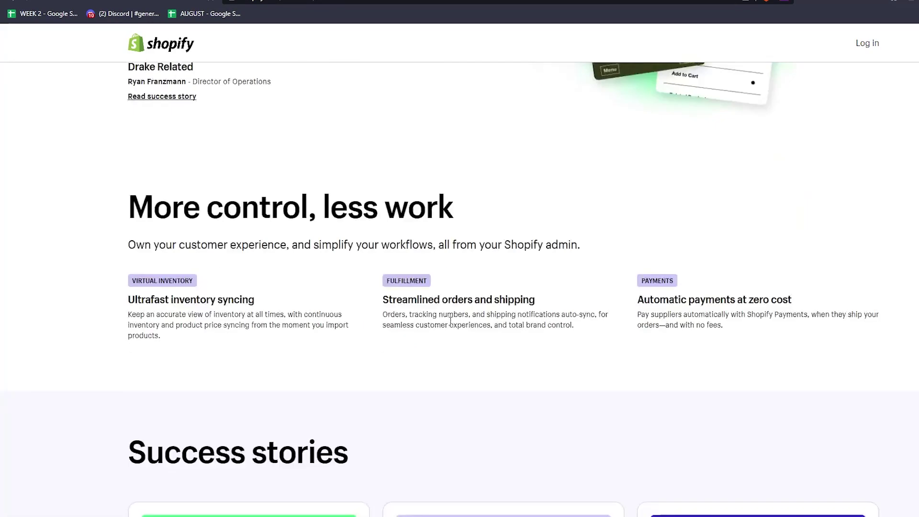
scroll(452, 324, "down", 12)
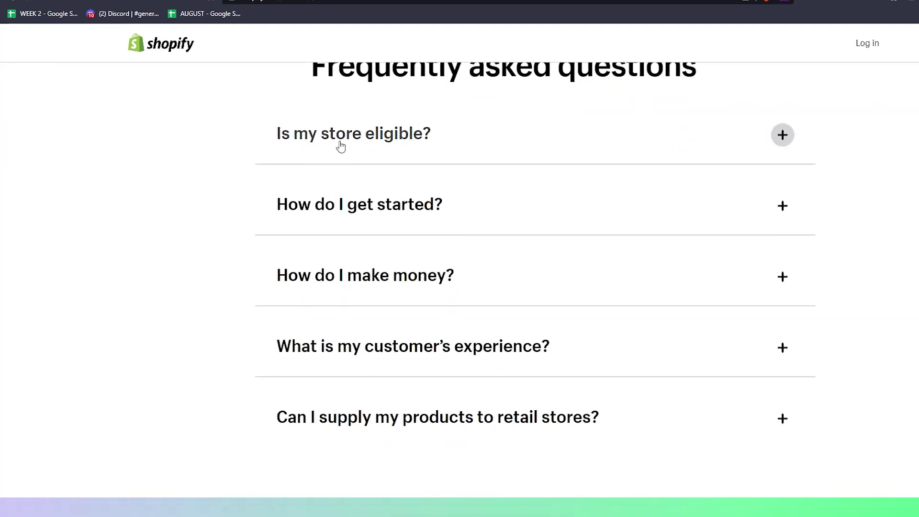
left_click(783, 206)
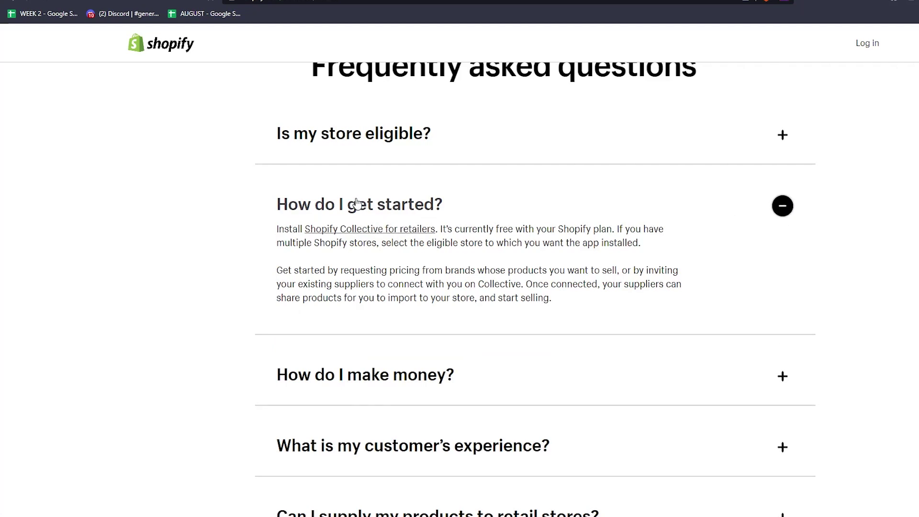
scroll(689, 205, "down", 1)
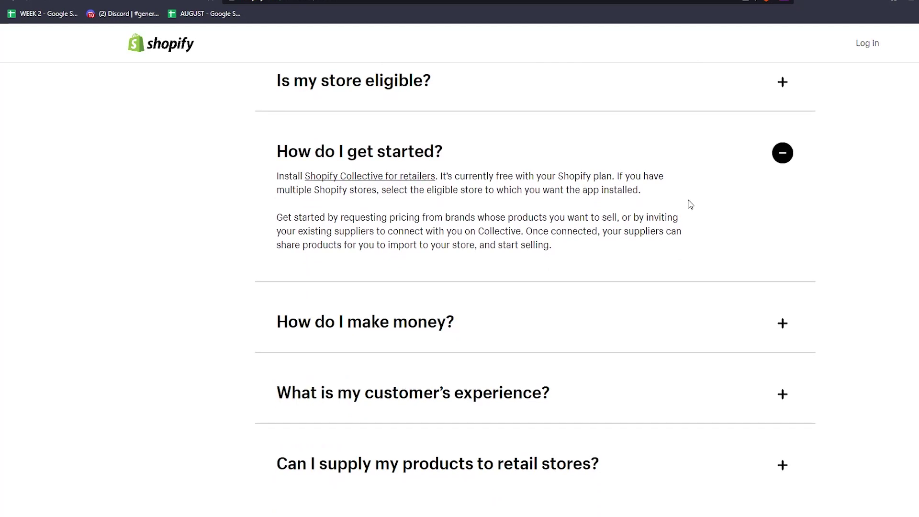
left_click(784, 161)
left_click(782, 84)
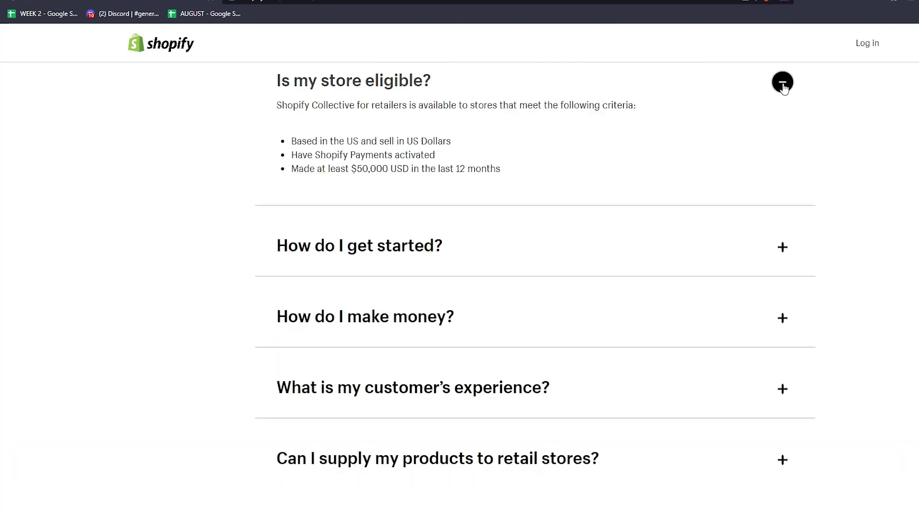
scroll(783, 86, "up", 1)
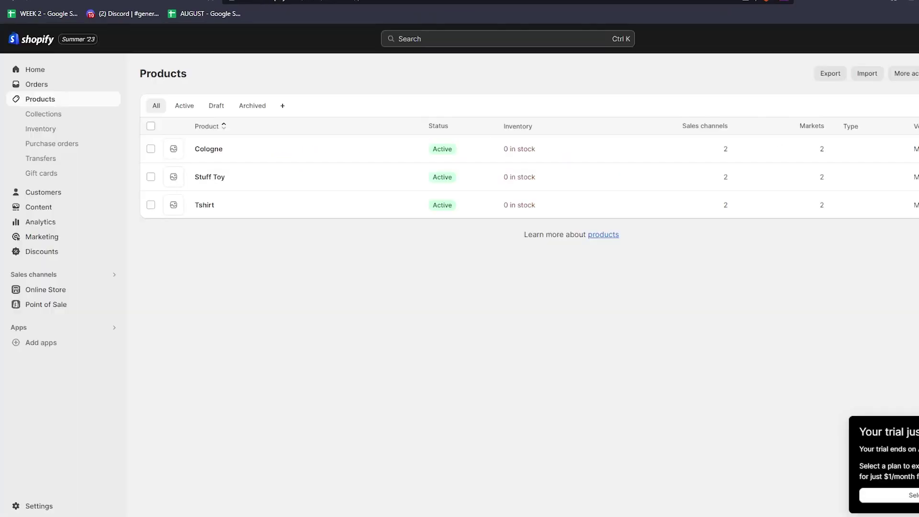
Go to the Online Store themes in the Shopify admin and check whether the Dawn theme's version is up to date
left_click(66, 76)
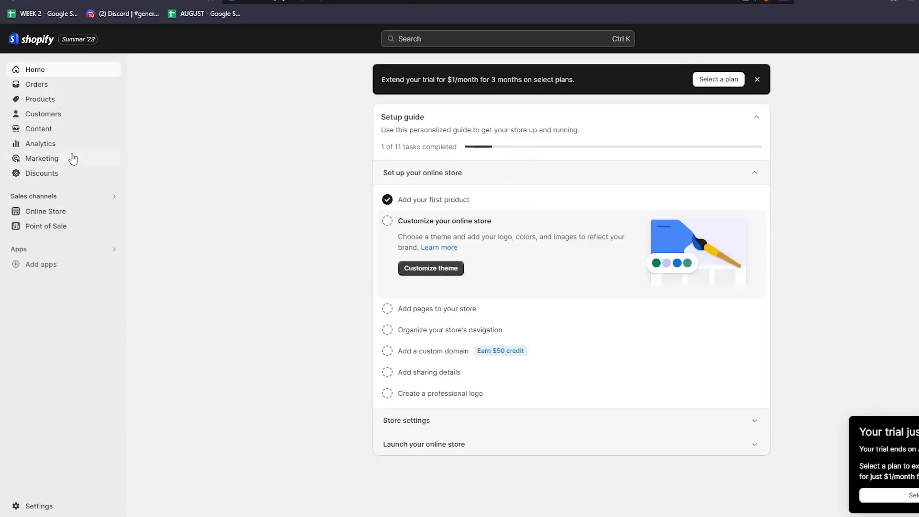
left_click(67, 216)
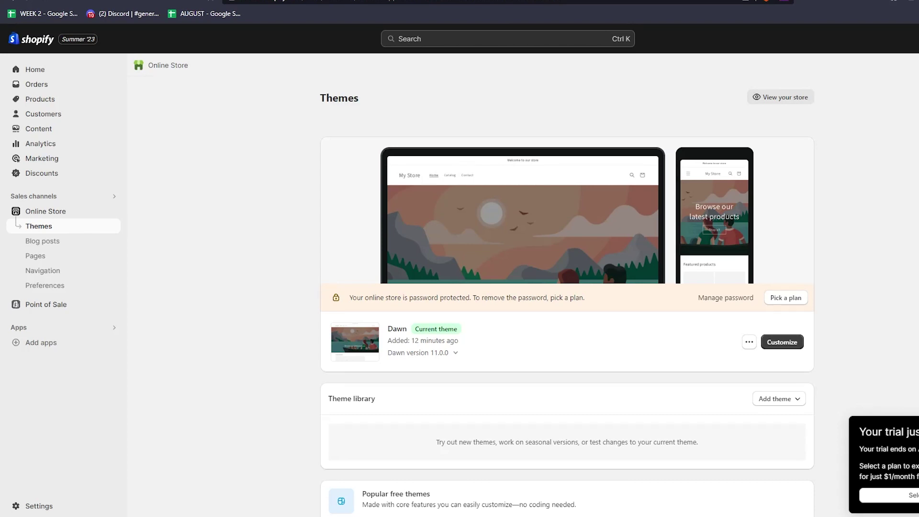
left_click(455, 353)
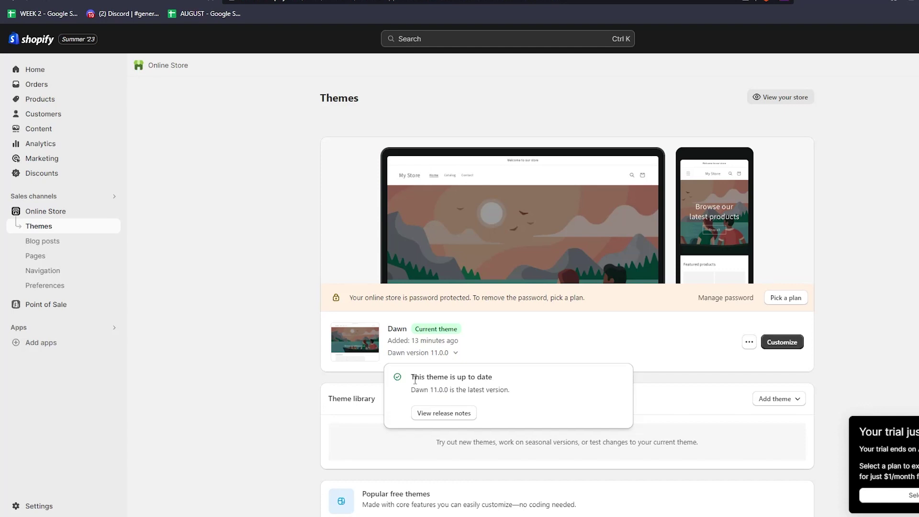
left_click_drag(413, 377, 510, 392)
left_click(542, 396)
left_click(335, 375)
View the available ways to add a theme to the theme library, leaving the library as it is
scroll(334, 375, "down", 3)
left_click(784, 241)
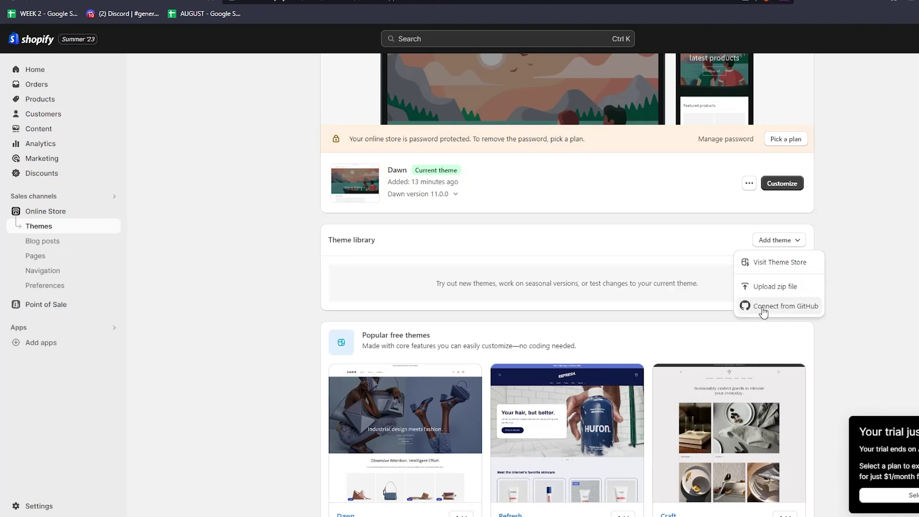
left_click(625, 231)
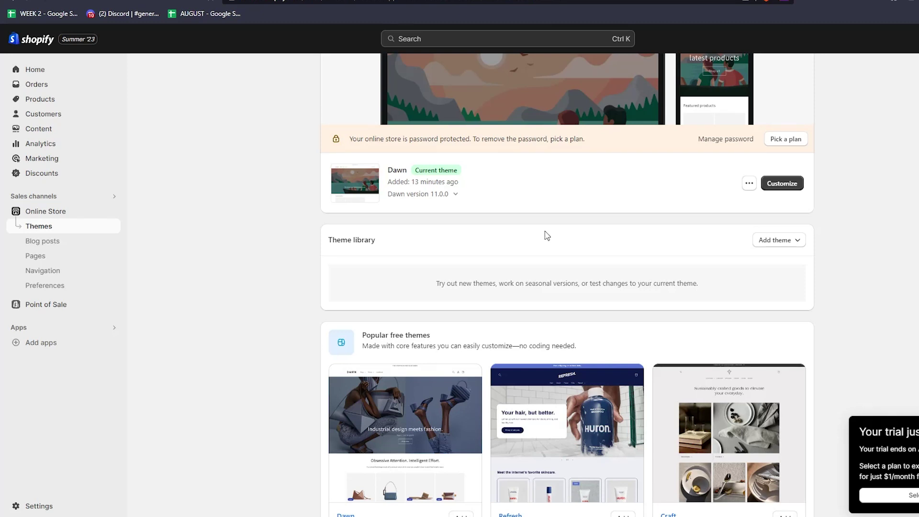
Customize the Dawn theme and set the hover effect in its animation settings to 3D lift
left_click(779, 187)
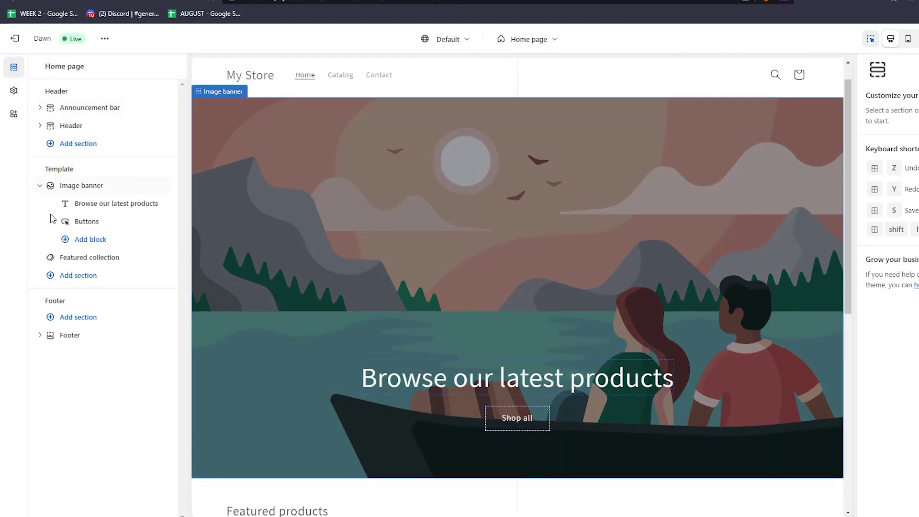
left_click(14, 92)
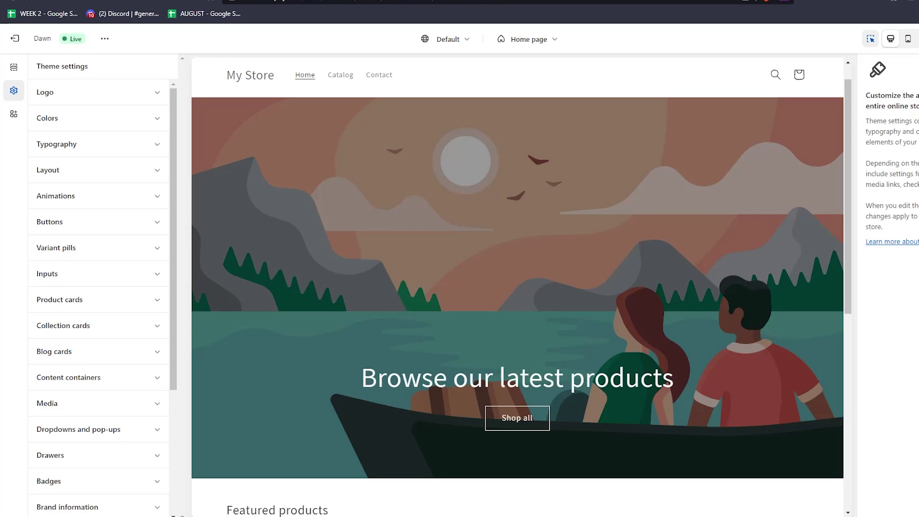
left_click(91, 197)
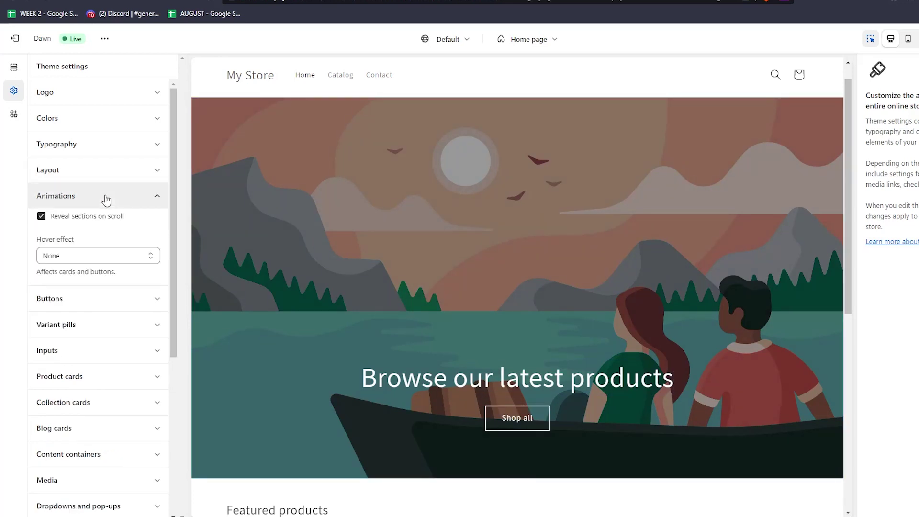
left_click(78, 259)
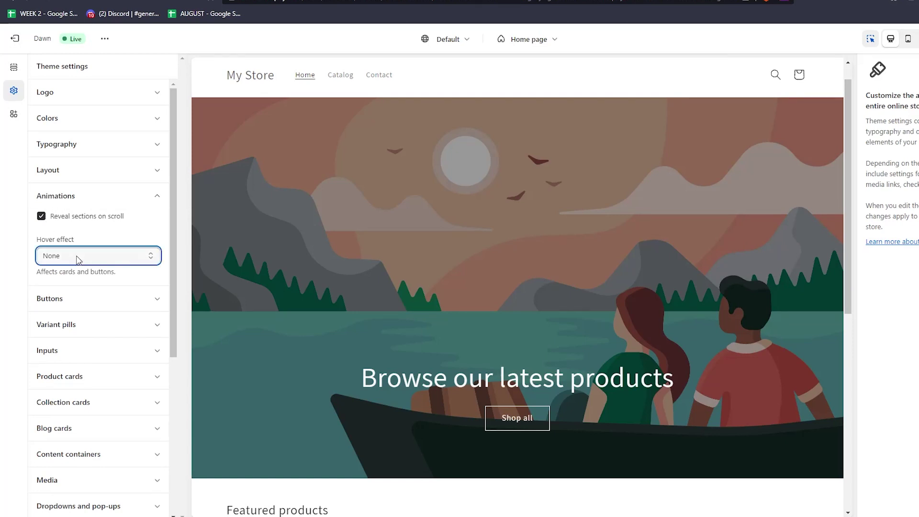
left_click(65, 289)
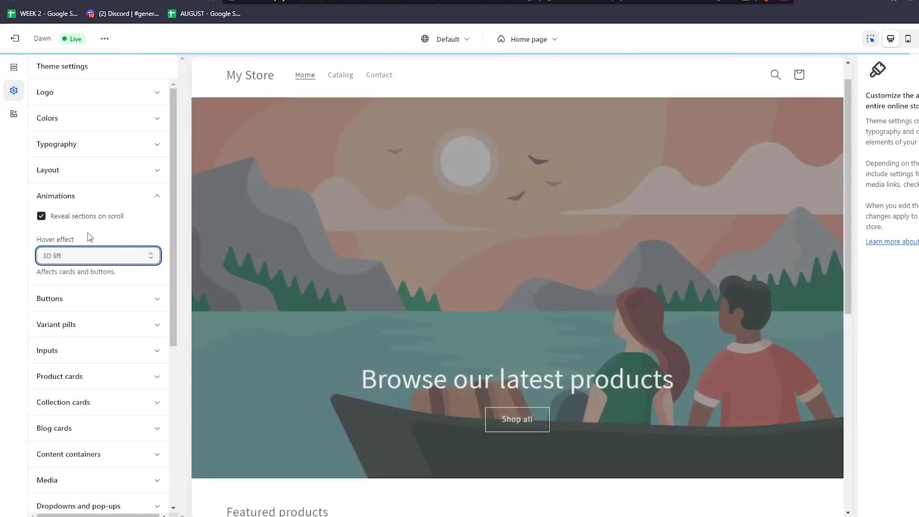
scroll(457, 228, "down", 5)
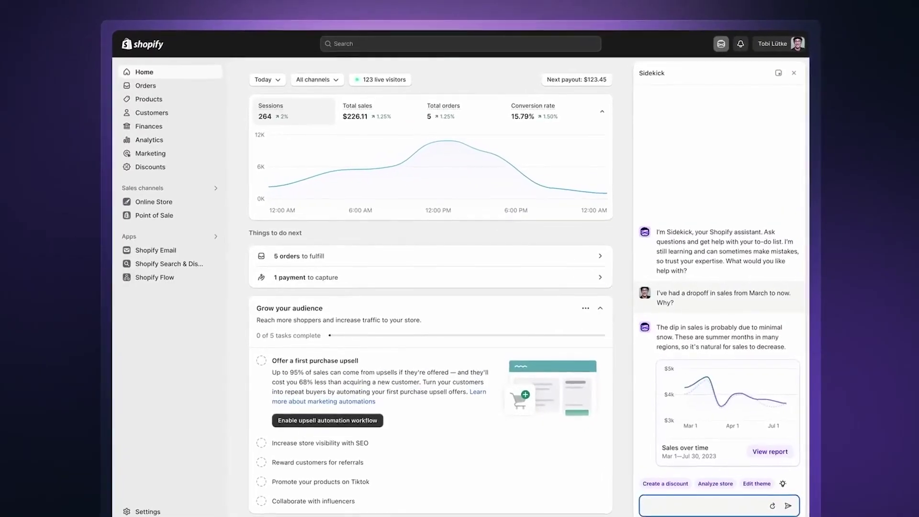
Ask Sidekick to "Put everything on sale", preview the proposed Summer Sale discount and save it
type("everything on sale")
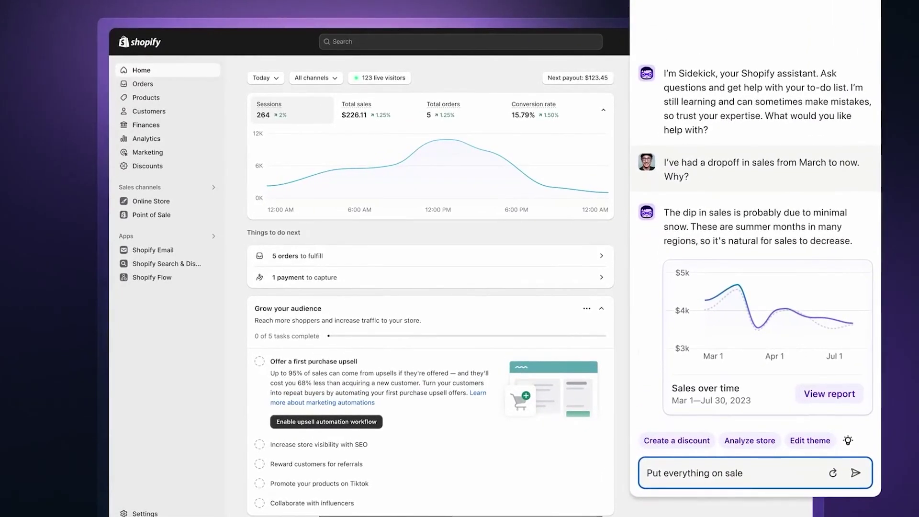
key("Return")
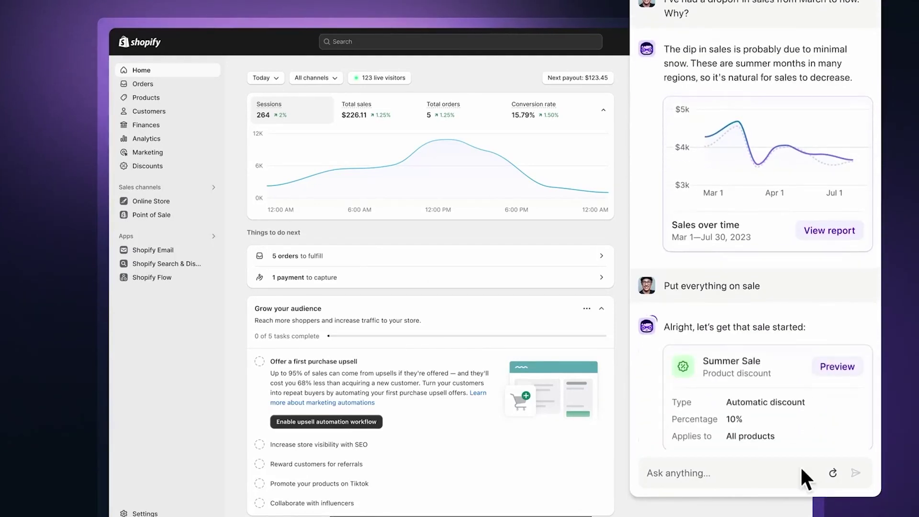
left_click(830, 369)
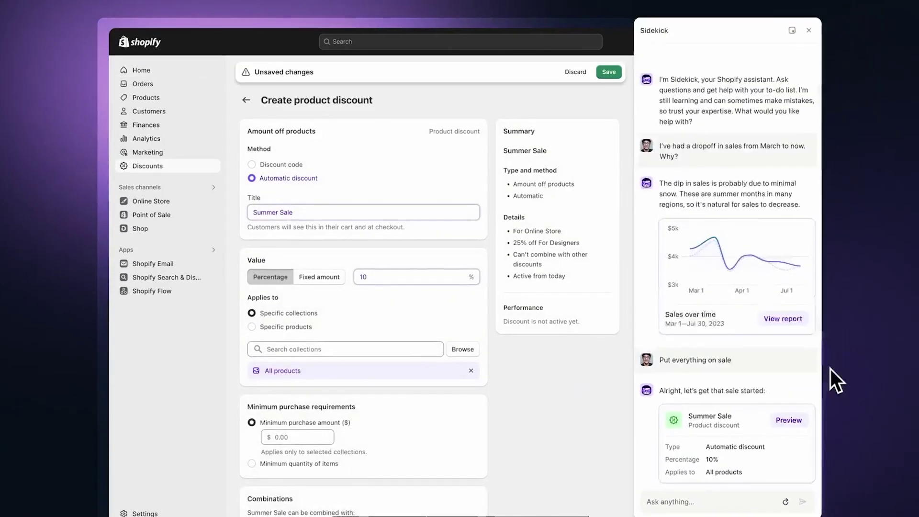
left_click(612, 74)
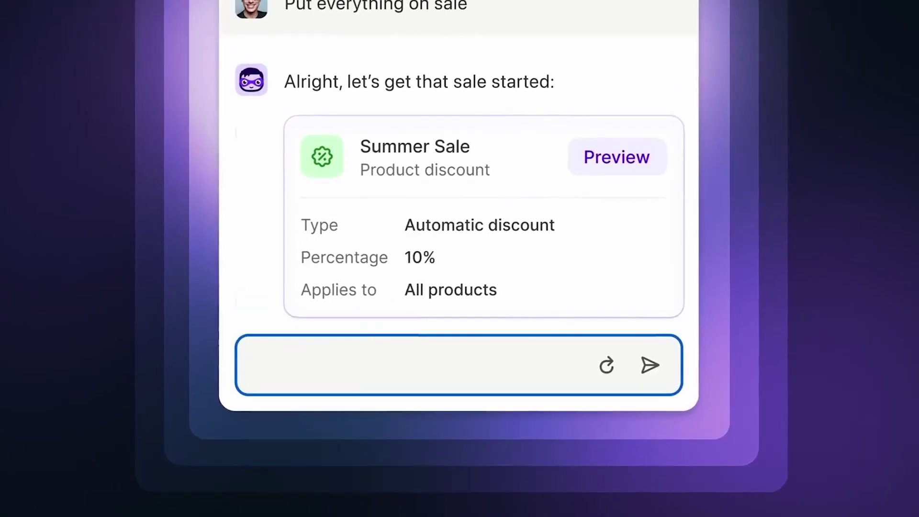
Ask Sidekick "Add my new surf collection to the home page" and preview the proposed featured collection edits
type("Add my new surf collection to the home page")
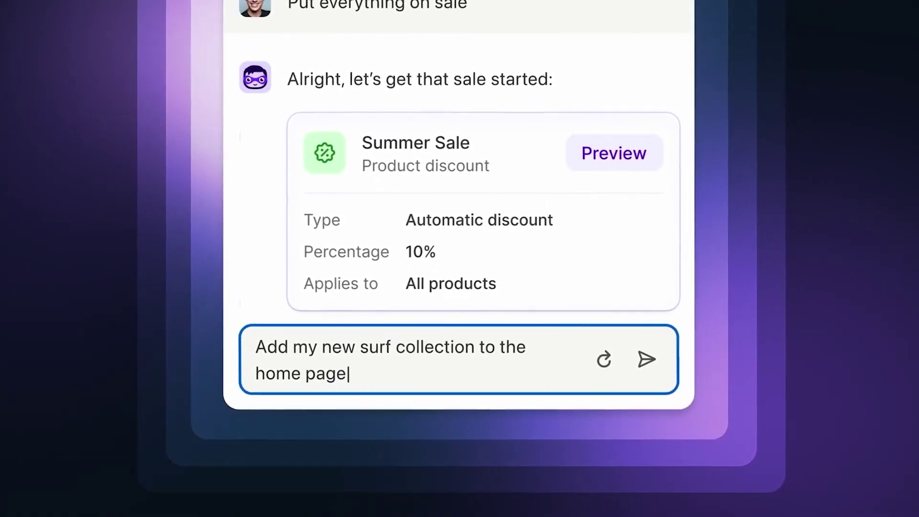
key("Return")
left_click(840, 347)
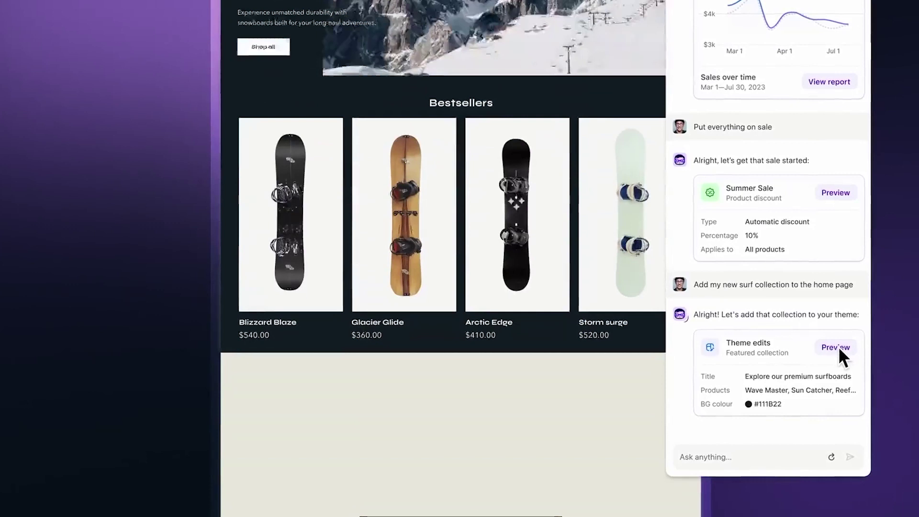
left_click(837, 346)
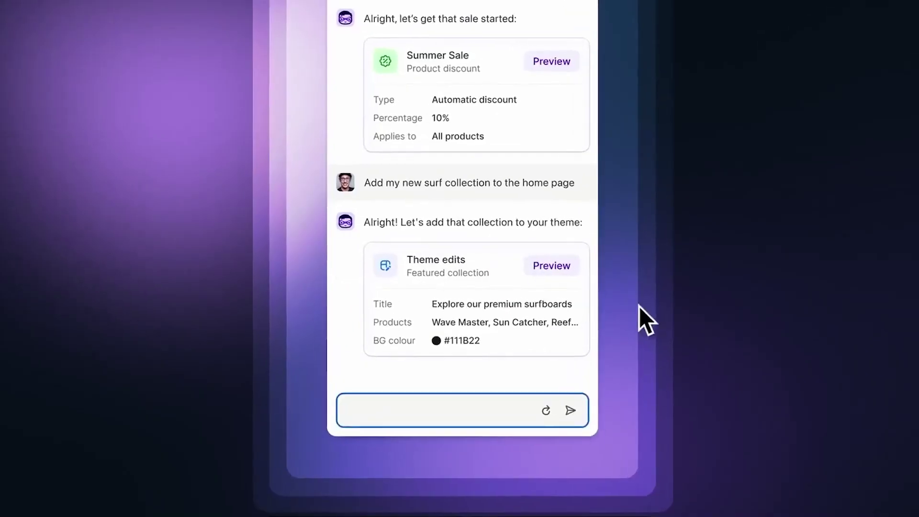
Ask Sidekick "Remove the snowboards and make my store look like a surf shop", and request new hero banner content focused on selling surfboards
type("Remove the snowboards and make my store look like a surf shop")
key("Return")
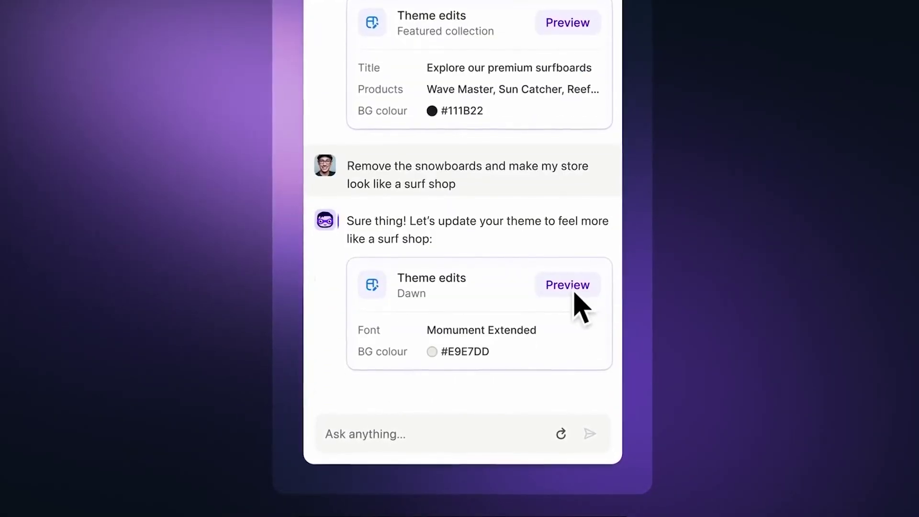
type("Write new content for my hero banner focused on selling surfboards")
key("Return")
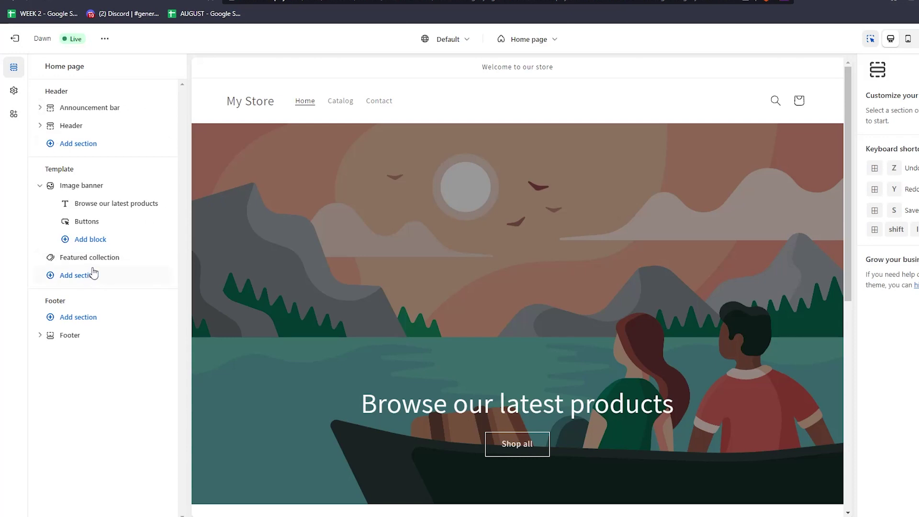
Check the Featured collection section of the home page in the theme editor and exit to the themes page
mouse_move(93, 269)
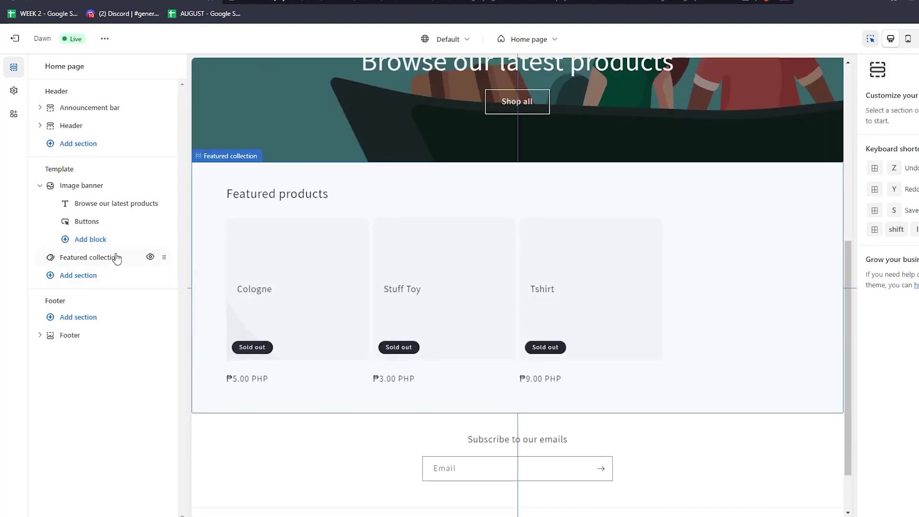
mouse_move(120, 250)
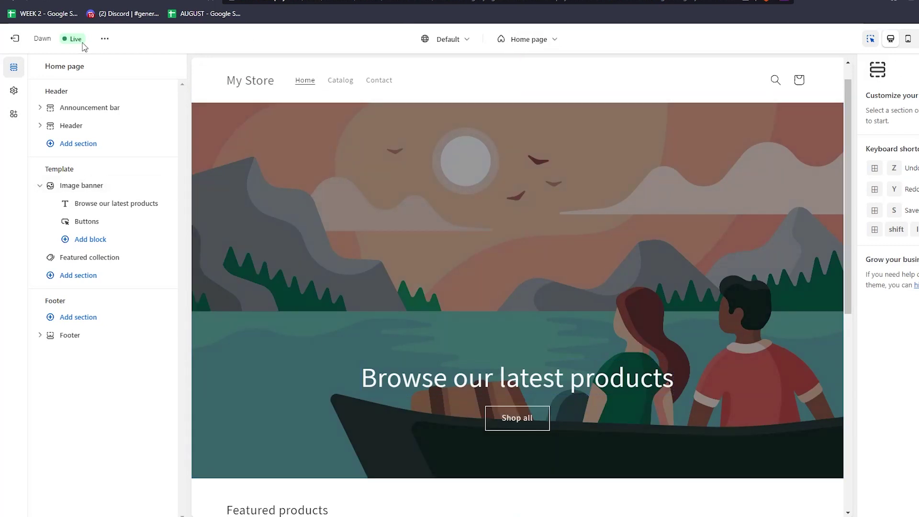
left_click(15, 38)
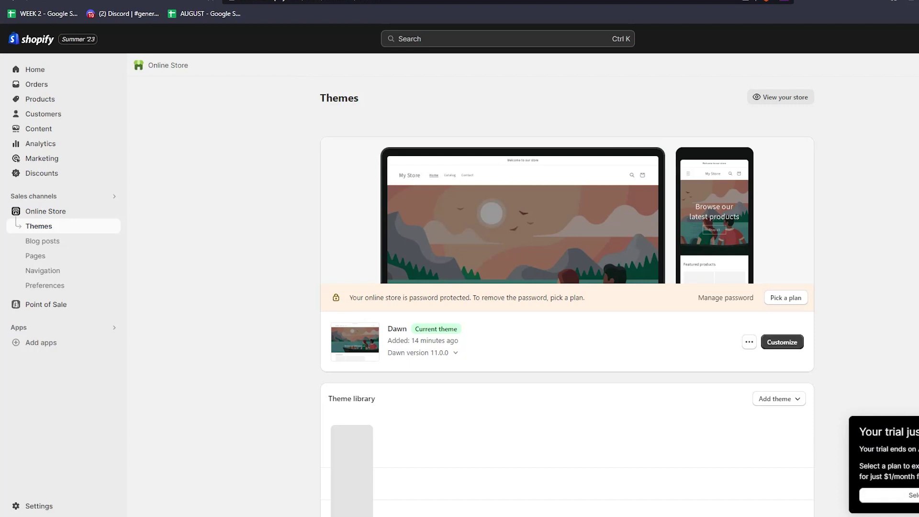